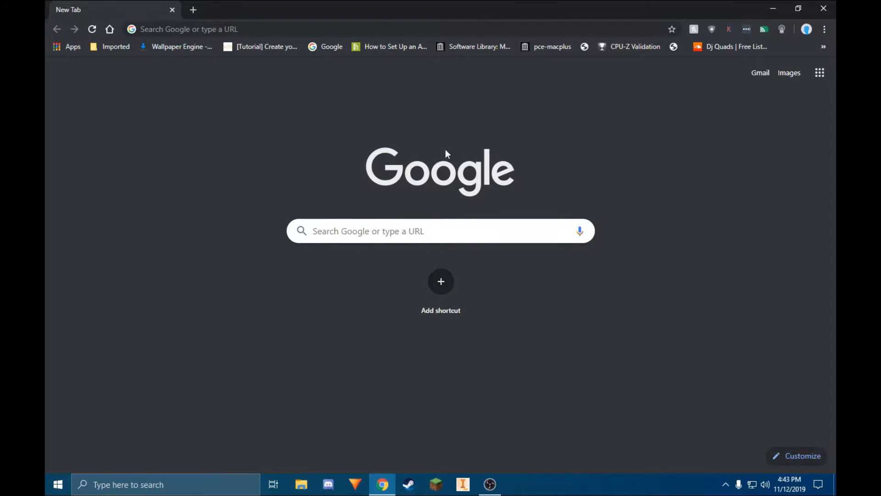
Try the dark red, dark teal, dark blue and purple colour themes in the new tab page's customization settings
left_click(783, 458)
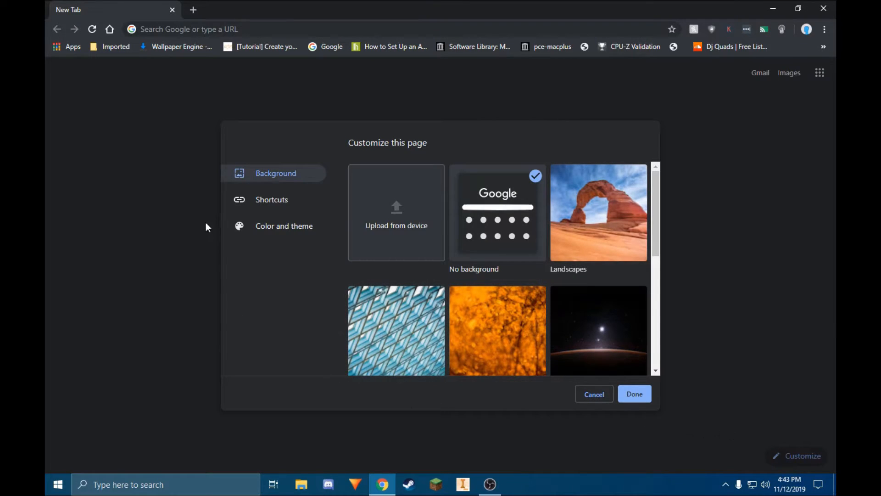
left_click(243, 226)
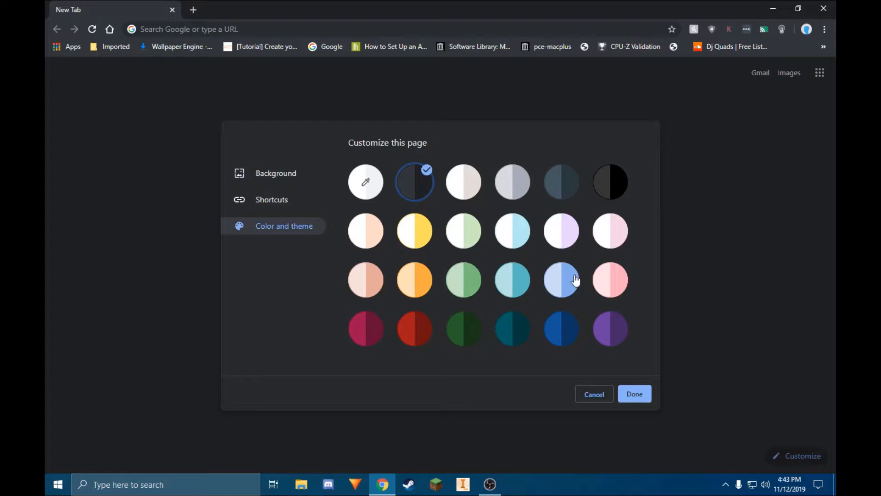
left_click(430, 343)
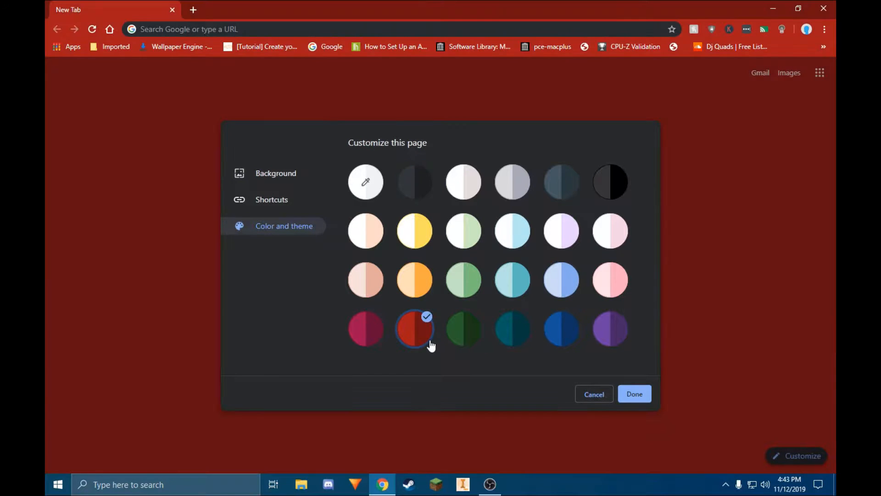
left_click(508, 329)
left_click(560, 335)
left_click(615, 341)
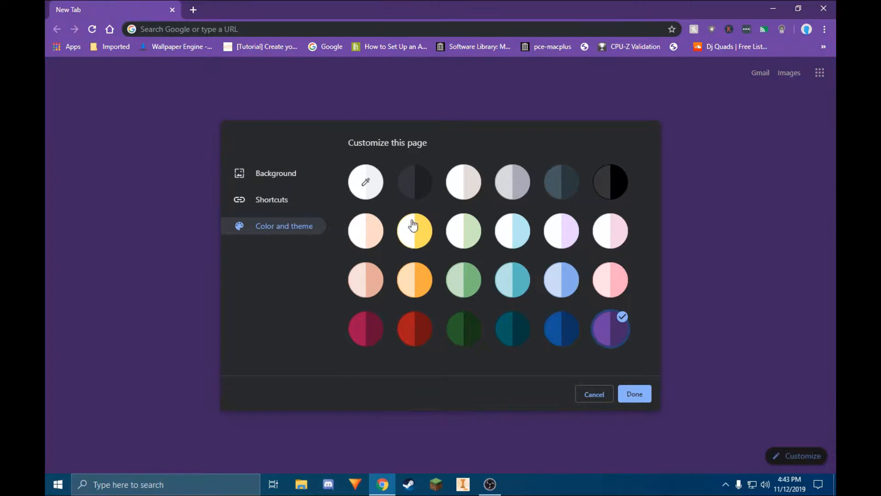
Choose the dark grey colour theme, browse the background options and save the page customization
left_click(416, 190)
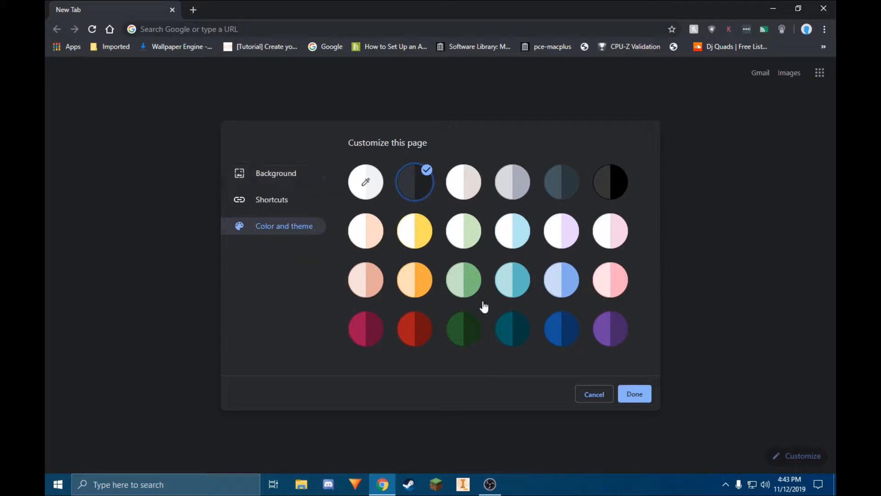
left_click(305, 173)
scroll(522, 369, "down", 5)
scroll(525, 364, "up", 5)
left_click(627, 397)
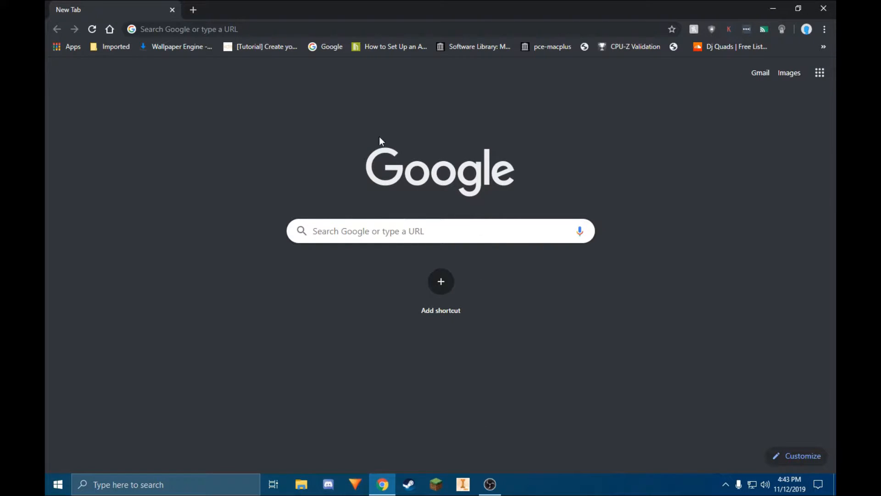
Run a Google search for "youtube" instead of going to the autocompleted site address
left_click(232, 29)
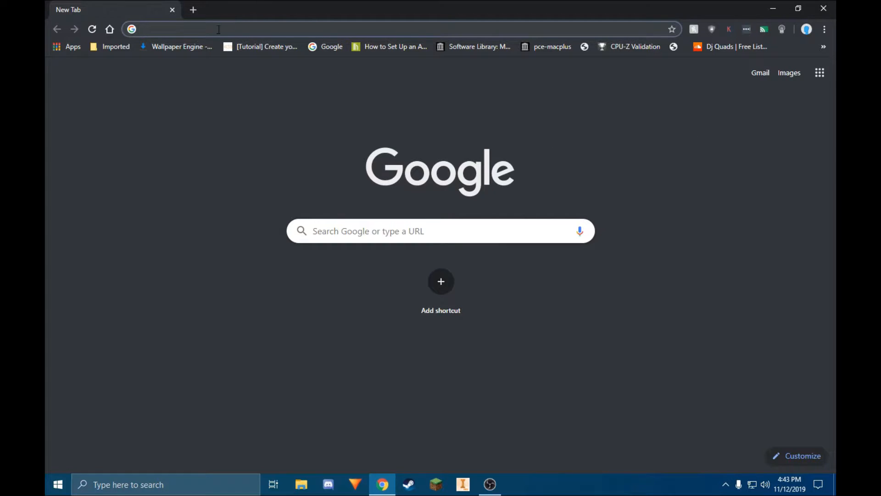
type("youtu")
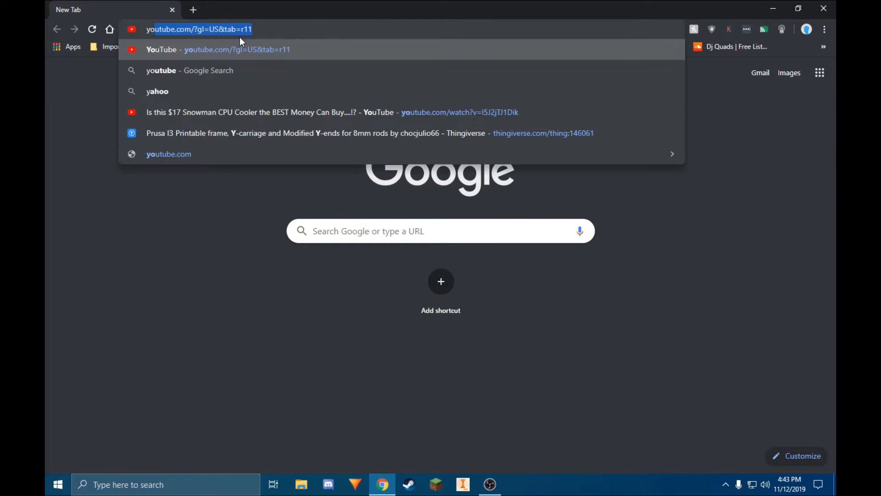
type("be")
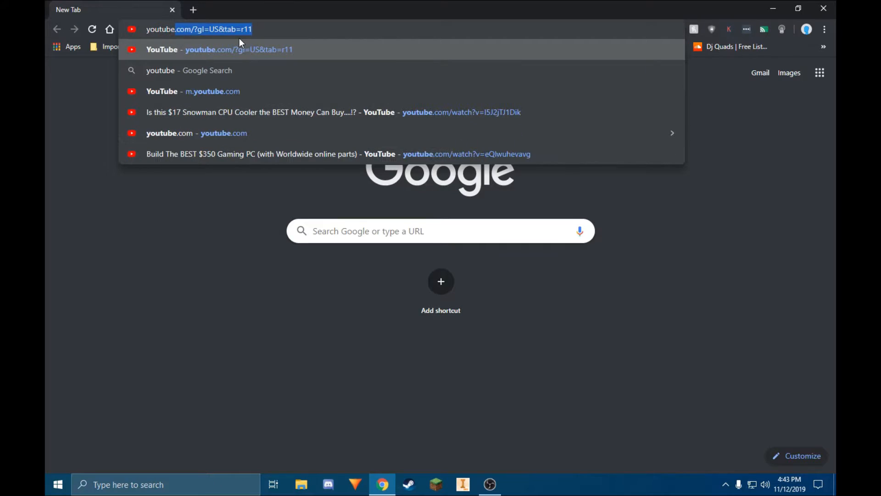
key("Delete")
key("Return")
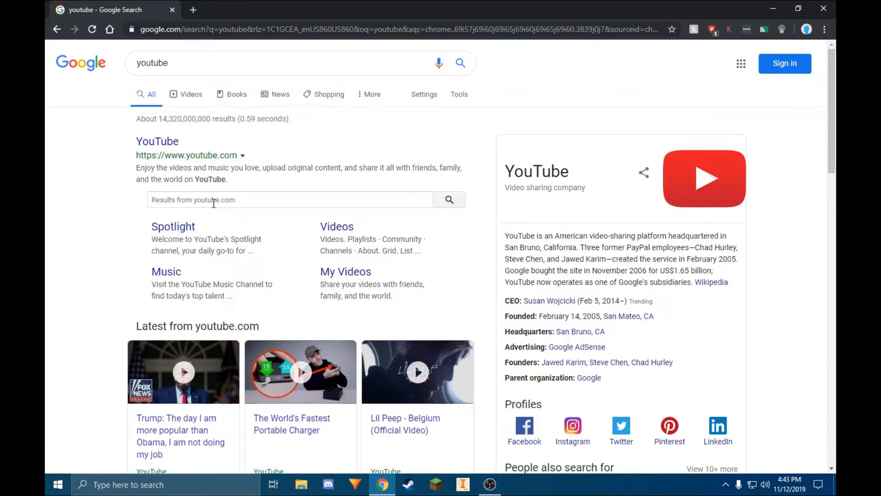
Replace the search results tab with a new tab and open the Web Store from Chrome's apps page
left_click(192, 10)
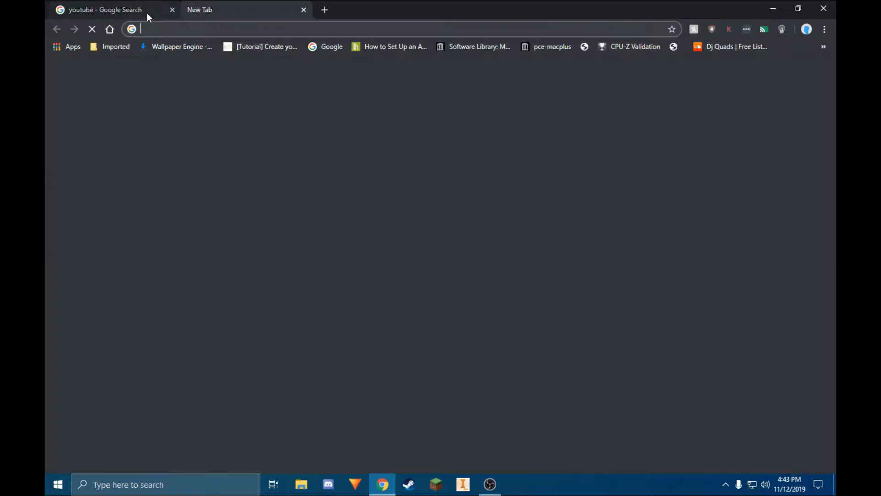
left_click(172, 10)
left_click(73, 49)
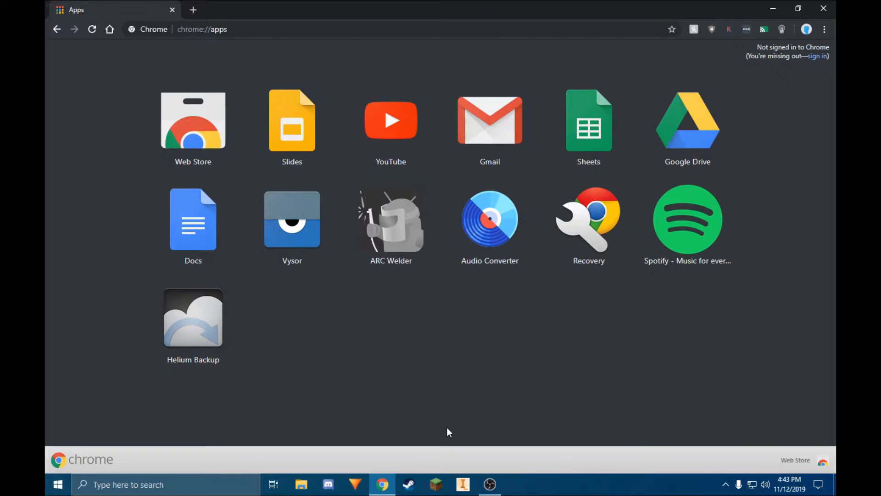
left_click(201, 128)
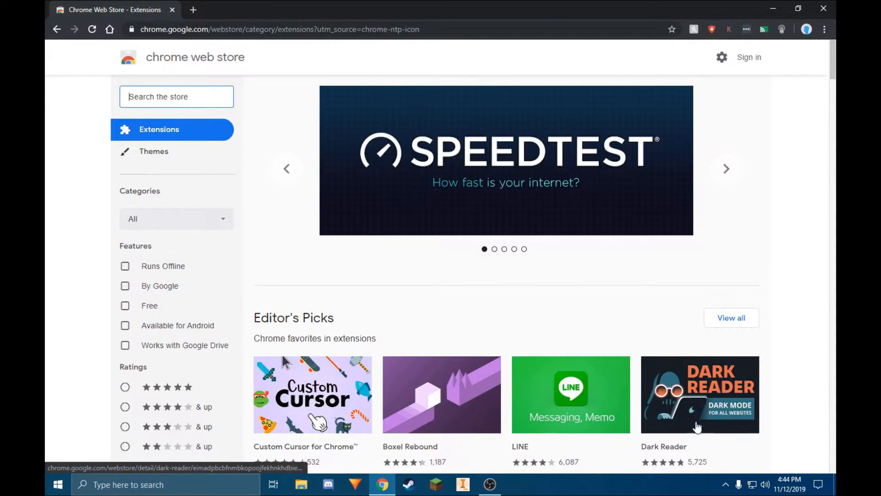
Open the Dark Reader extension from the Editor's Picks, review its overview and add it to Chrome
left_click(705, 427)
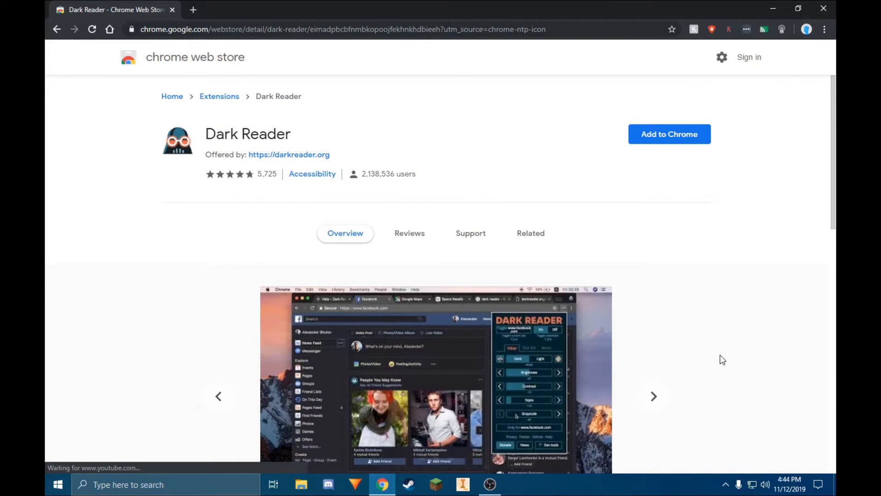
scroll(269, 235, "down", 3)
scroll(501, 298, "down", 3)
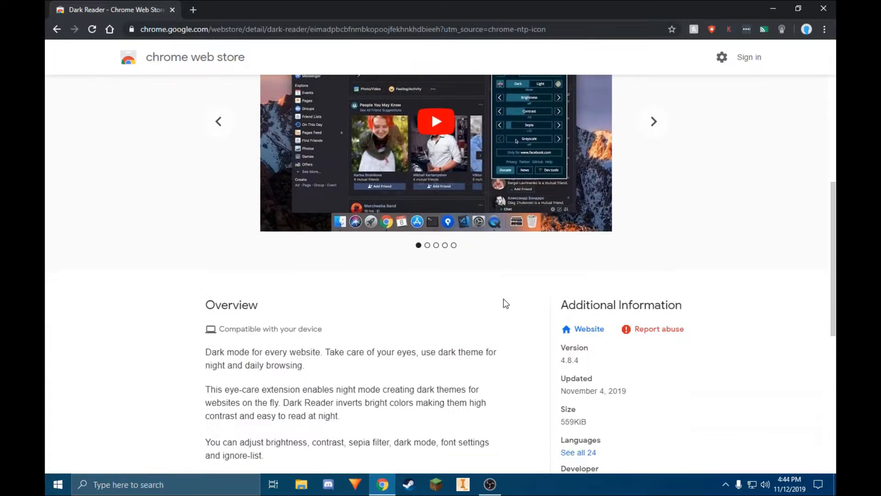
scroll(406, 339, "up", 4)
scroll(406, 339, "up", 3)
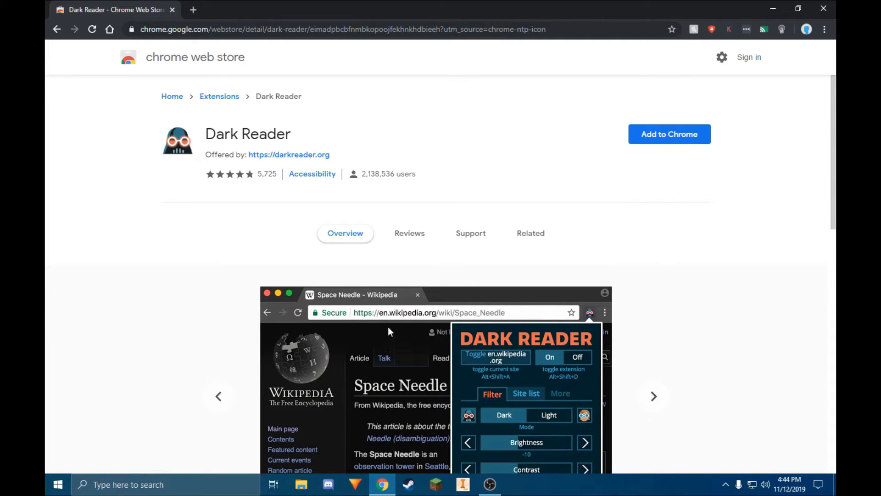
left_click(666, 135)
left_click(470, 123)
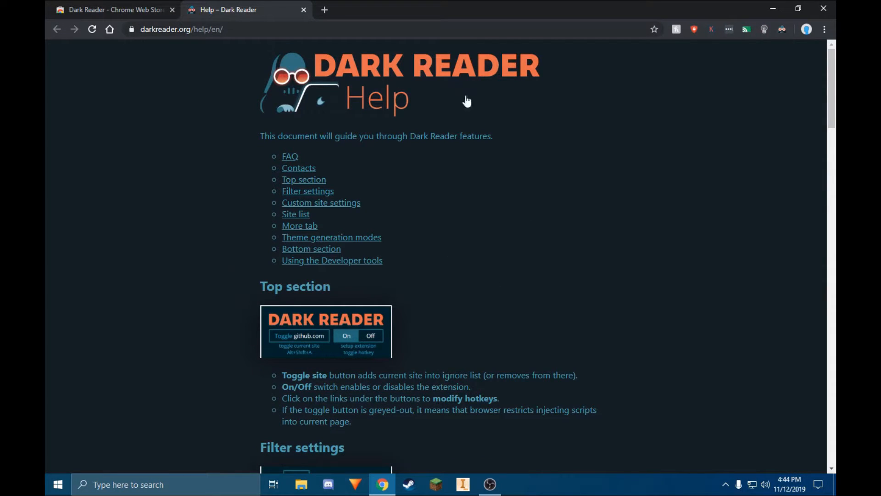
Try Dark Reader's Light filter mode on its help page, then set the mode back to Dark
scroll(330, 225, "down", 6)
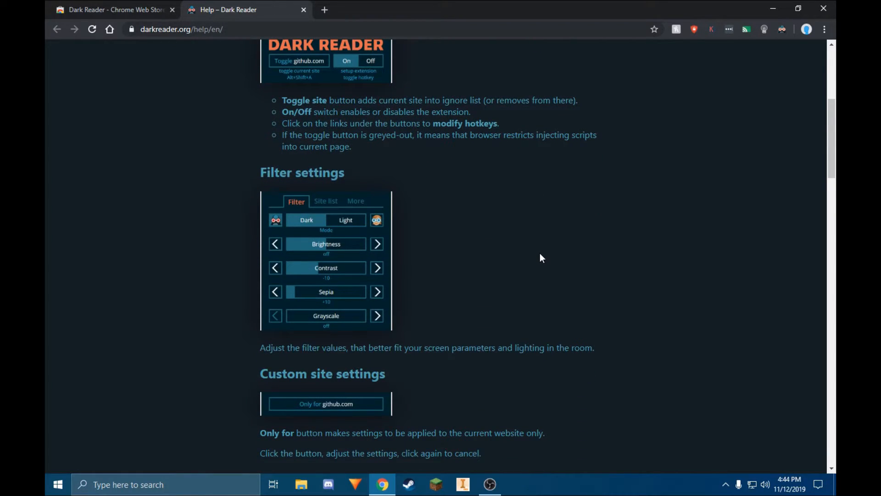
scroll(540, 255, "up", 1)
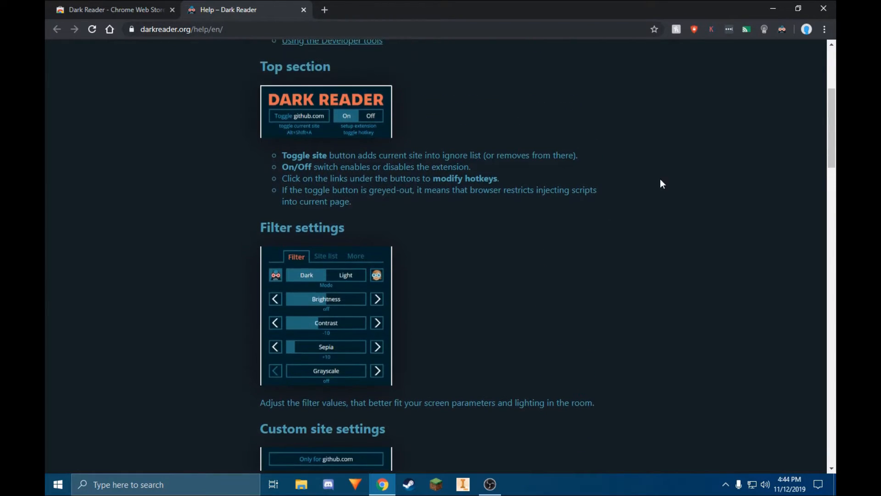
left_click(783, 29)
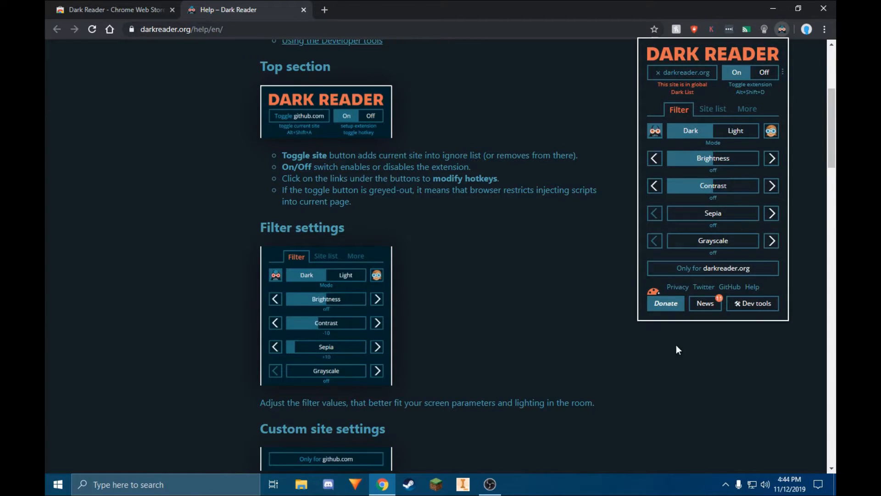
left_click(739, 133)
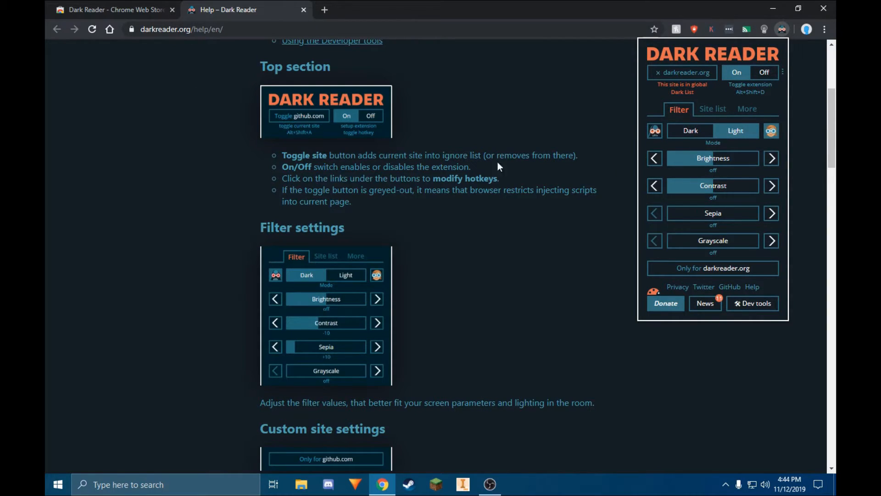
left_click(674, 133)
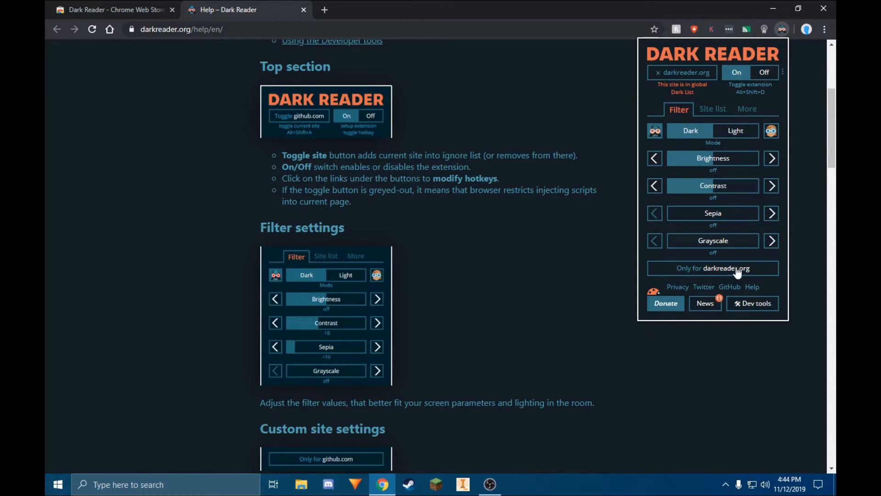
left_click(525, 236)
Replace the Dark Reader help tab with a new tab and run a Google search for "youtube"
scroll(519, 376, "down", 8)
scroll(520, 373, "up", 4)
scroll(519, 372, "up", 9)
left_click(325, 10)
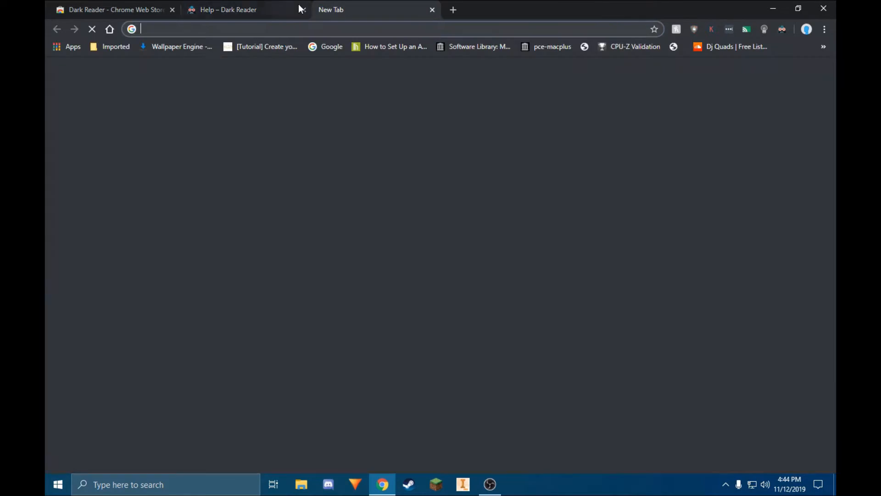
left_click(304, 9)
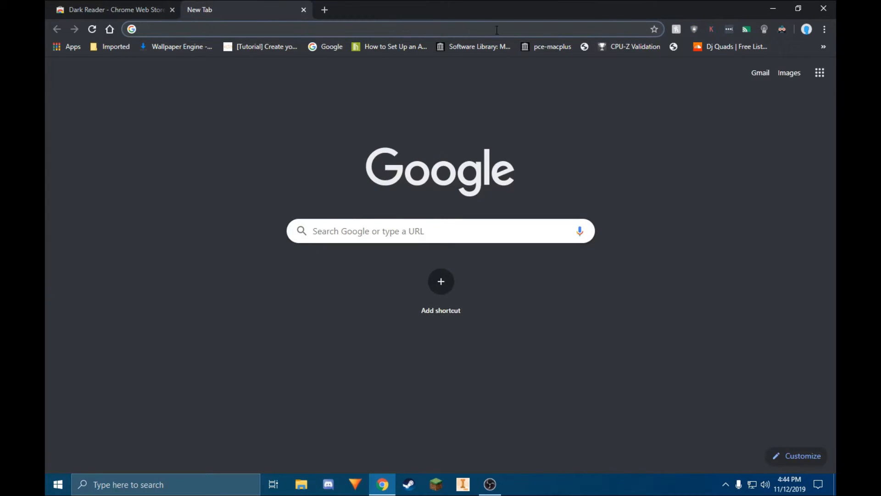
type("yotube")
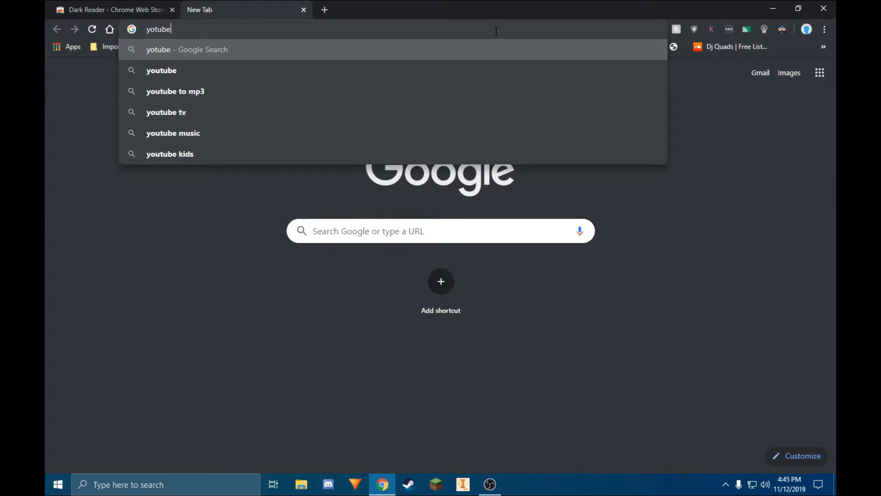
key("Down")
key("Return")
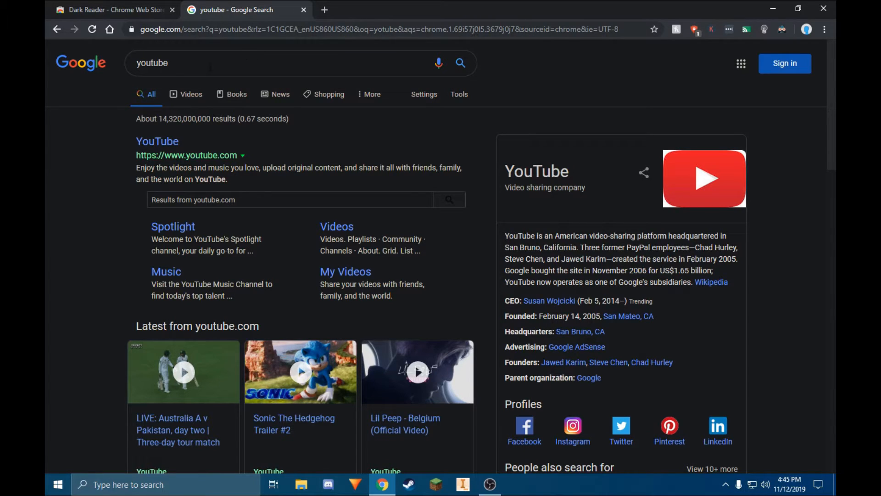
Go from the search results to the Google home page and on to the Gmail page to check their dark styling
left_click(194, 67)
left_click(65, 214)
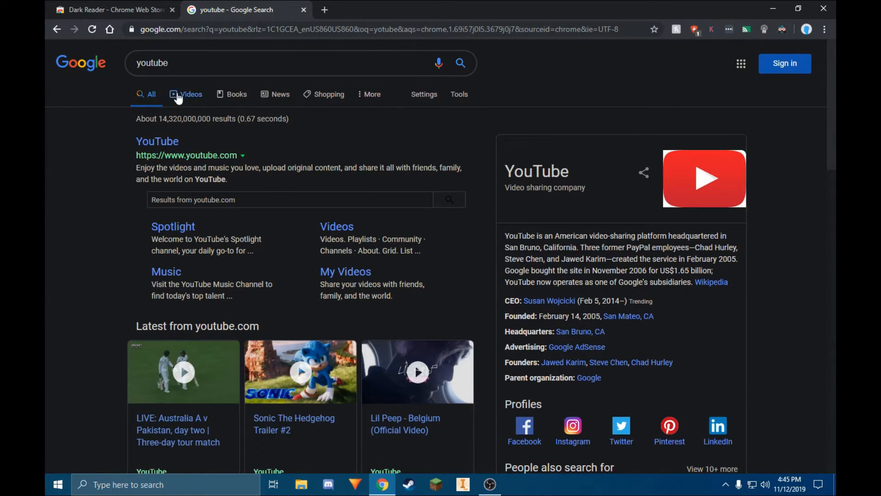
left_click(75, 77)
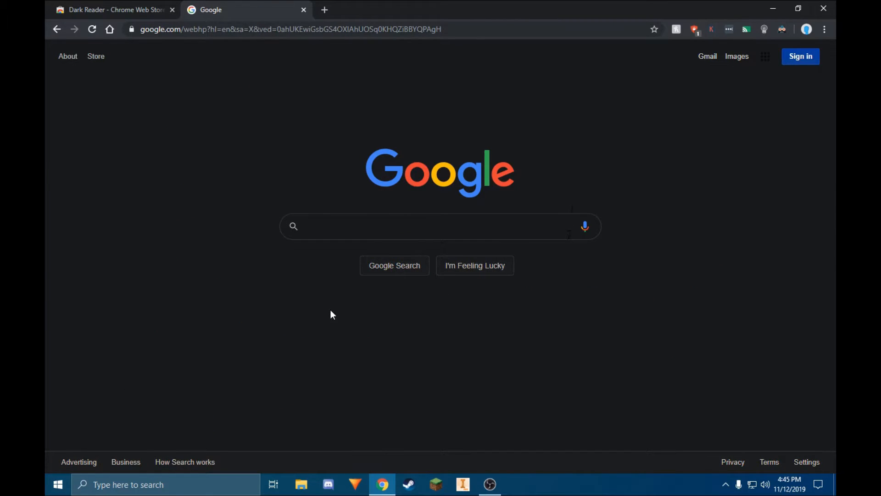
left_click(707, 57)
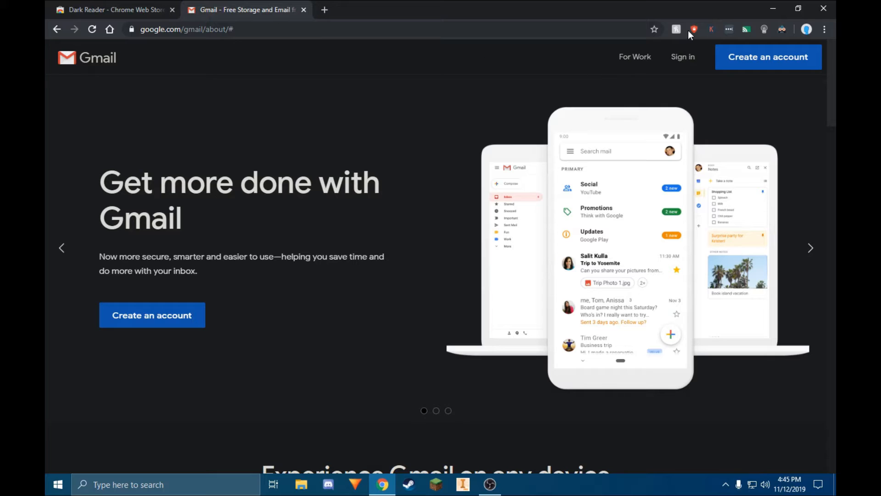
Replace the Gmail tab with a new tab and load ebay.com
left_click(323, 10)
left_click(305, 10)
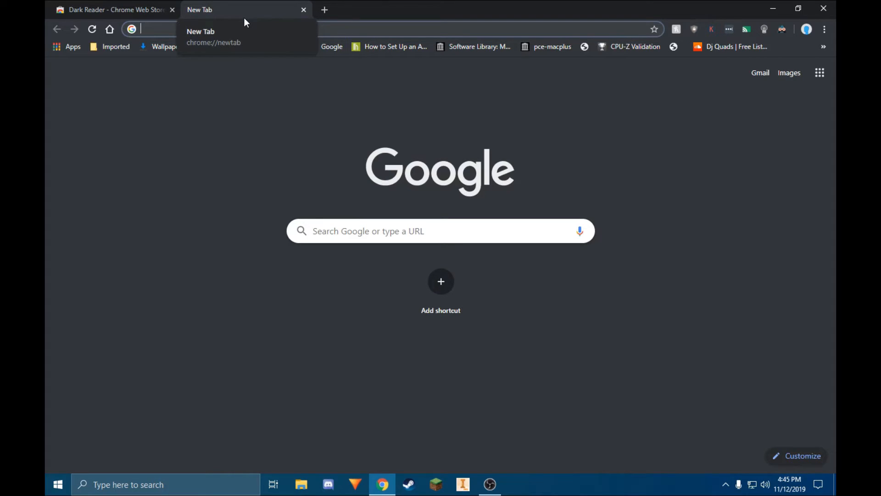
type("ebay.com")
key("Return")
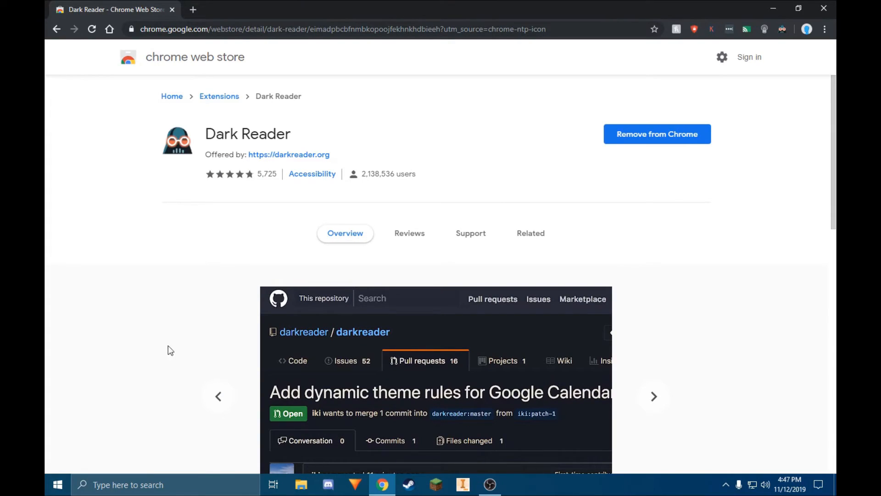
left_click(193, 10)
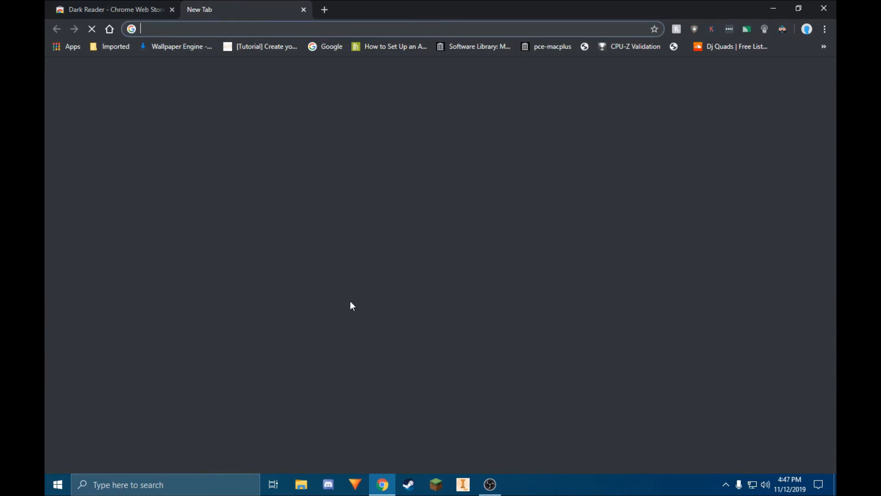
left_click(177, 176)
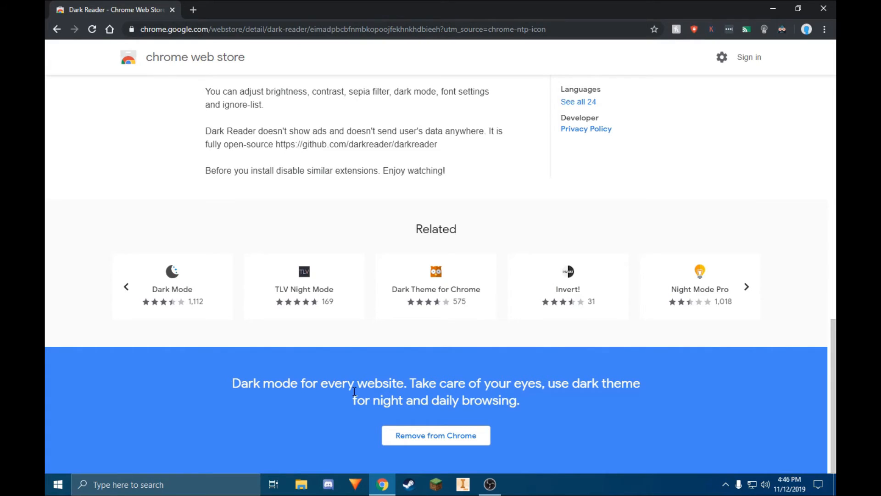
Return to the beginning of the Dark Reader store page and reload it
scroll(354, 390, "up", 8)
scroll(356, 388, "up", 5)
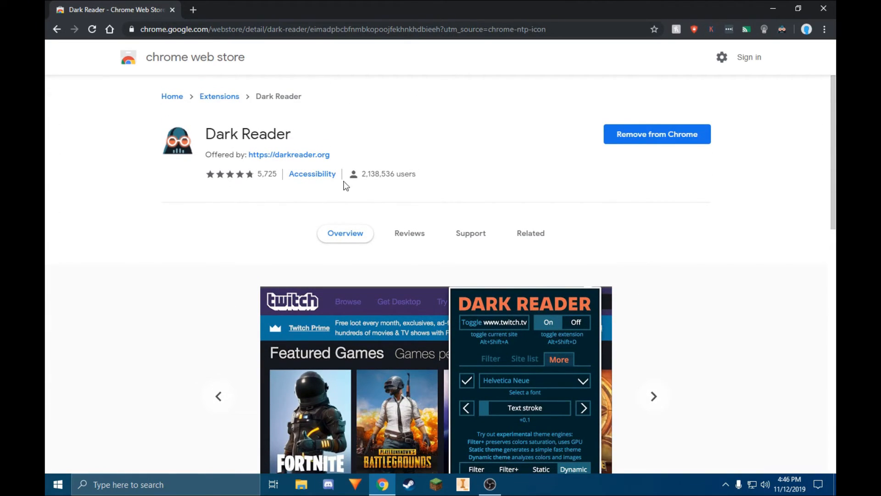
left_click(91, 30)
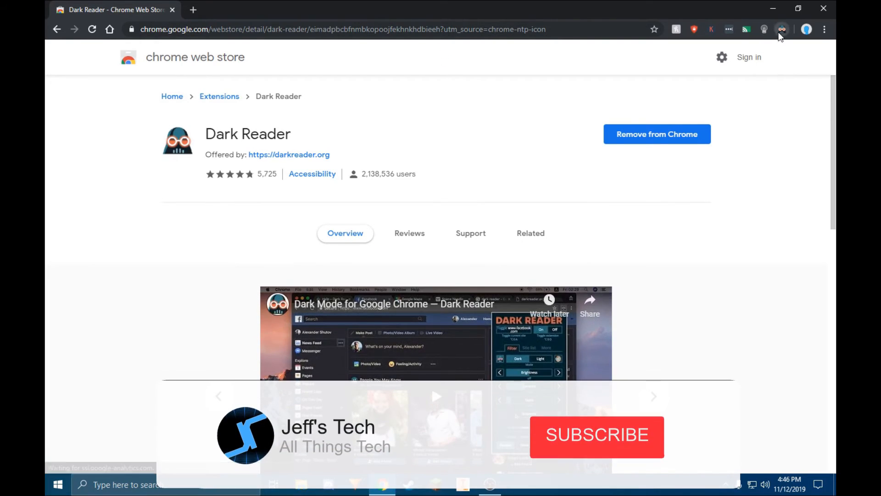
Switch Dark Reader to Light mode and back to Dark on the Web Store page, then close its settings
left_click(781, 30)
left_click(728, 133)
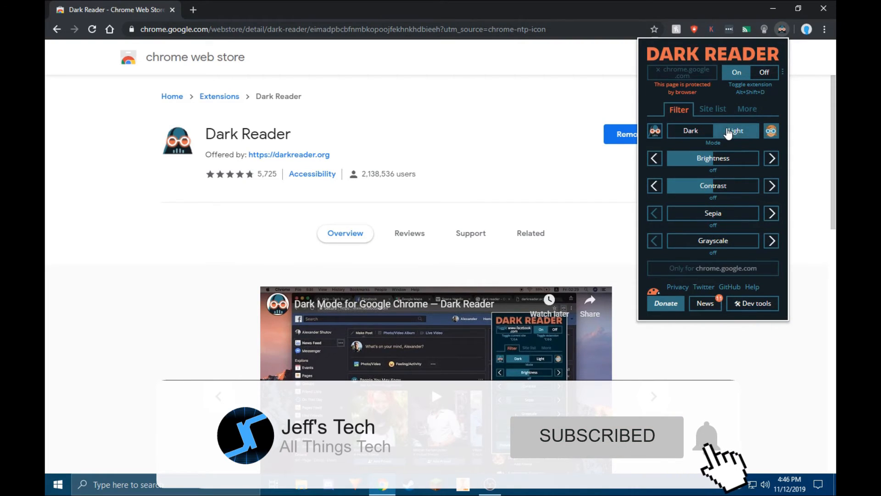
left_click(707, 137)
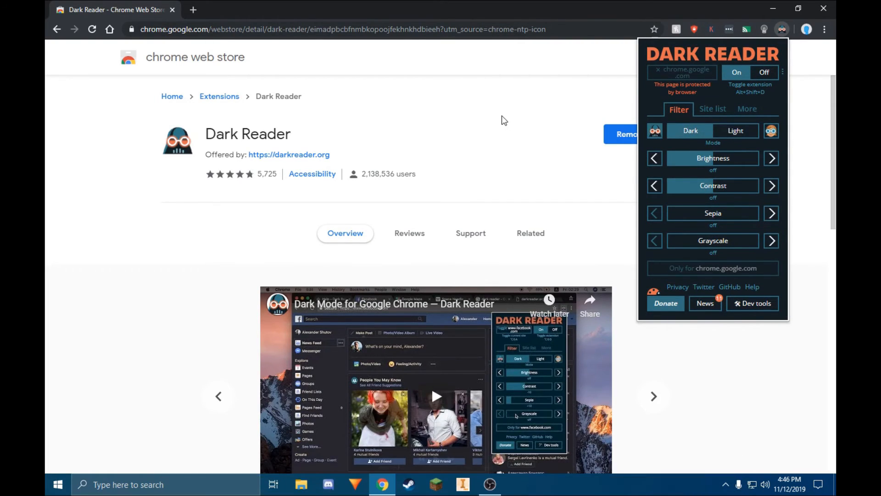
left_click(502, 116)
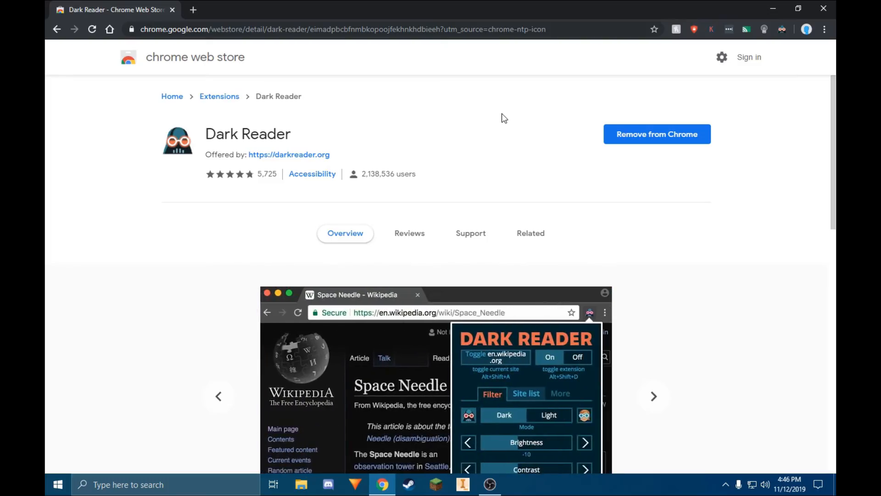